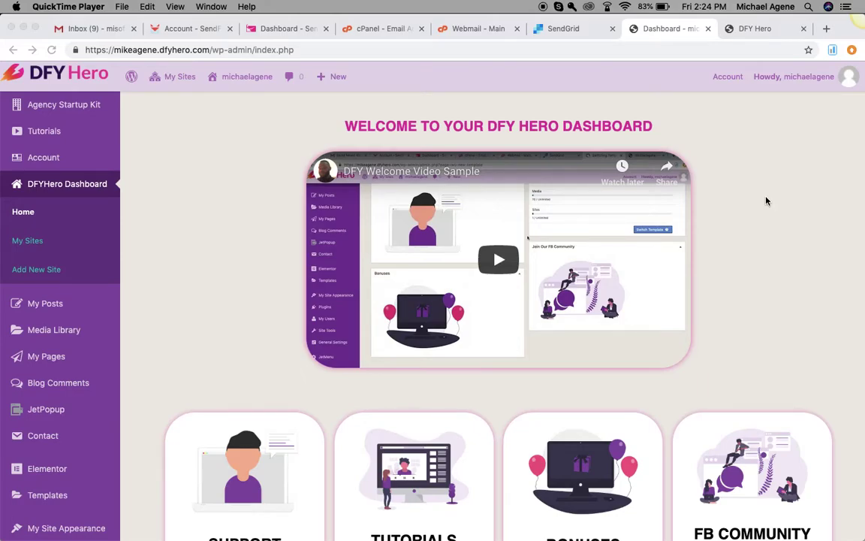
# - Bring the Chrome window with the DFY Hero welcome dashboard in front of QuickTime Player
pyautogui.click(509, 129)
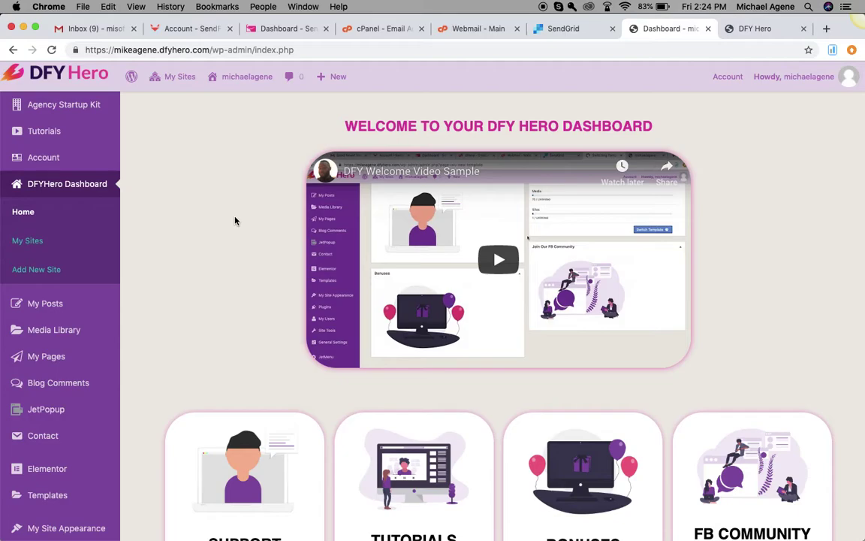
# - Go to the Tutorials page and scroll through its grid of video placeholders
pyautogui.click(58, 128)
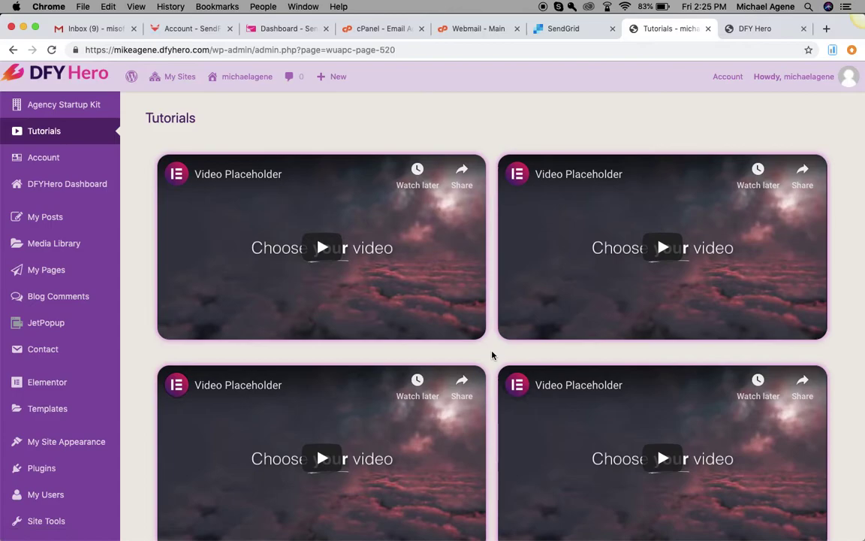
pyautogui.scroll(-3, 494, 354)
pyautogui.scroll(3, 494, 354)
pyautogui.scroll(-10, 490, 359)
pyautogui.scroll(10, 490, 358)
# - Go to the Account page and repeatedly focus and unfocus the Custom Domain field
pyautogui.click(57, 159)
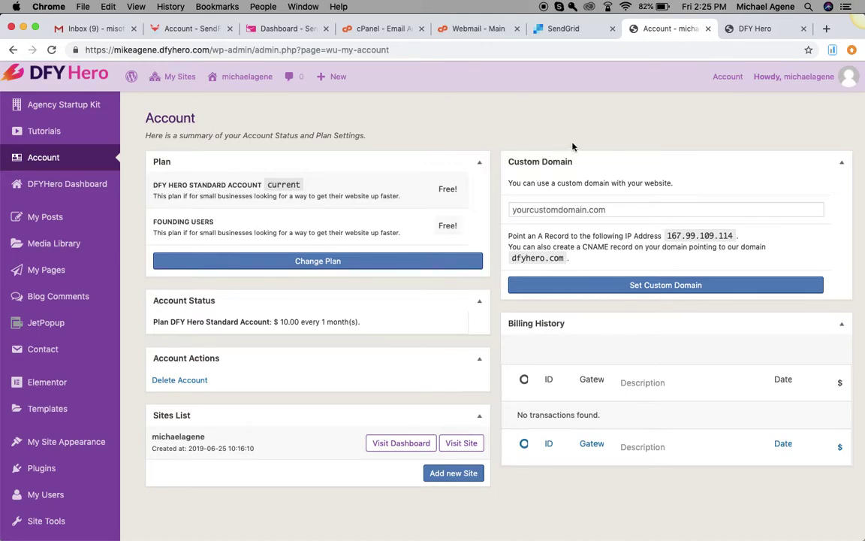
pyautogui.click(631, 210)
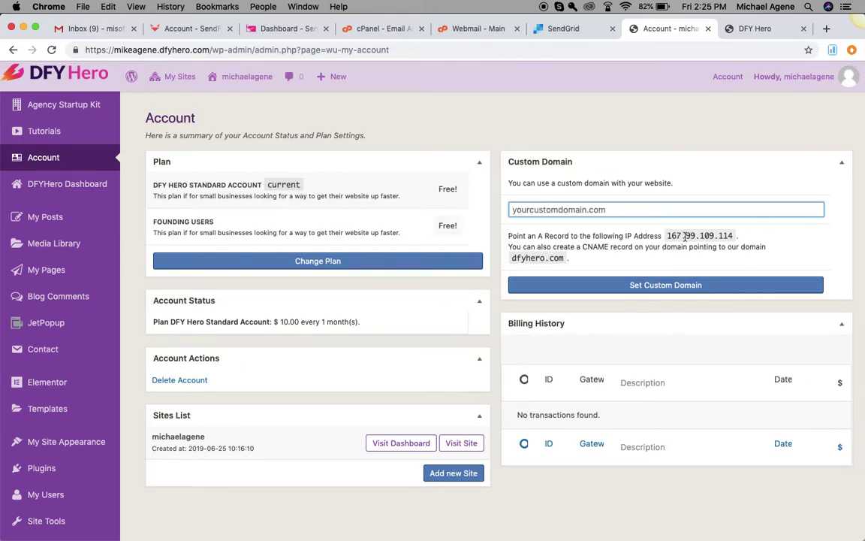
pyautogui.click(600, 258)
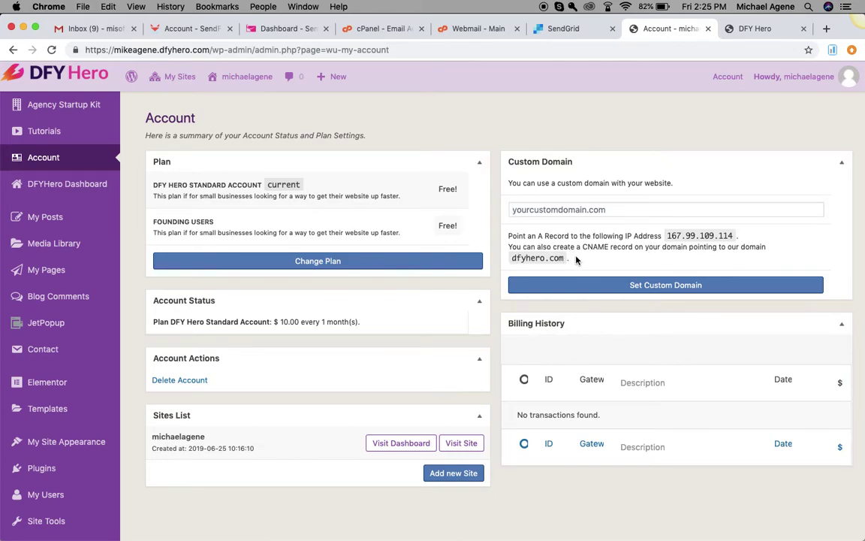
pyautogui.click(627, 211)
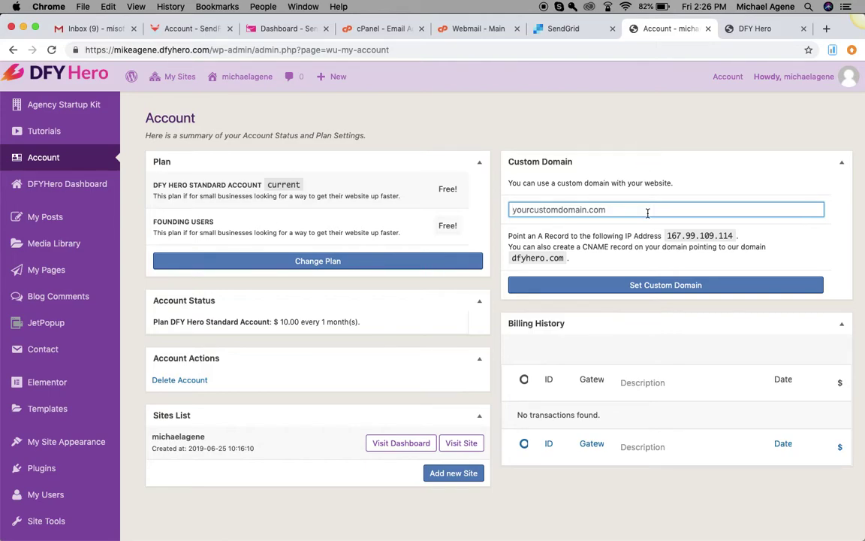
pyautogui.click(650, 144)
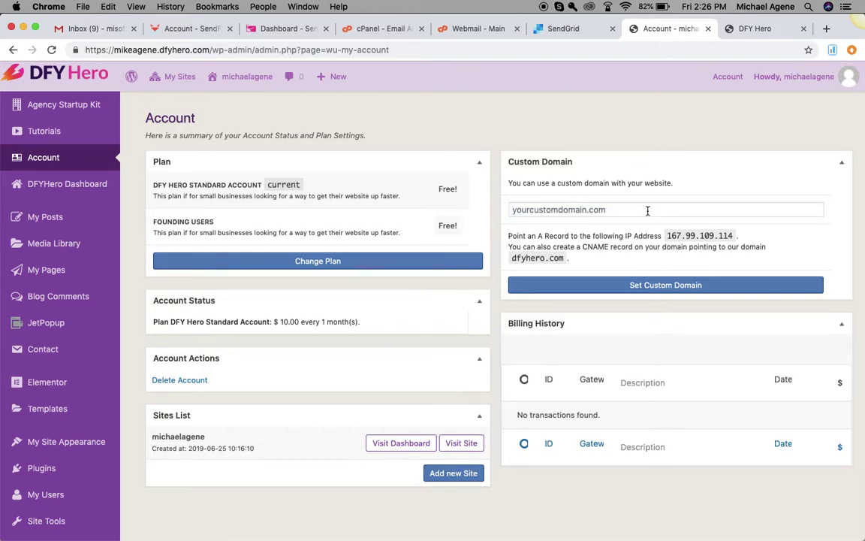
pyautogui.click(647, 211)
pyautogui.click(654, 136)
pyautogui.click(647, 208)
pyautogui.click(651, 139)
# - Return to the dashboard home, go to My Sites, and start Add New
pyautogui.click(56, 182)
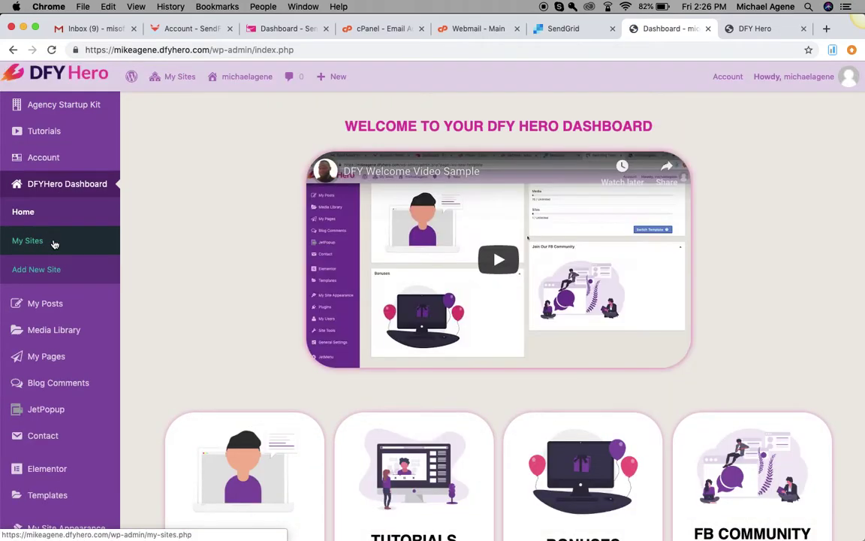
pyautogui.click(54, 242)
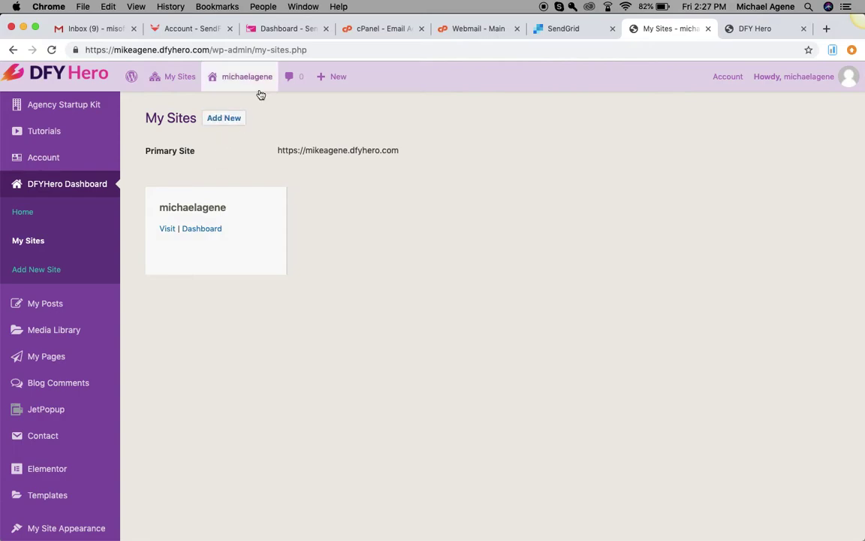
pyautogui.click(222, 120)
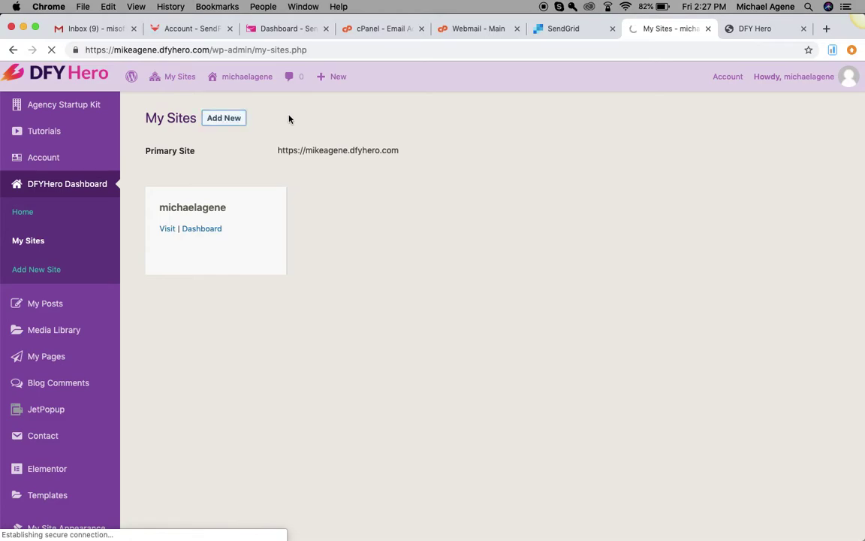
# - Show only the Corporate templates in the Add New Site template picker
pyautogui.click(221, 120)
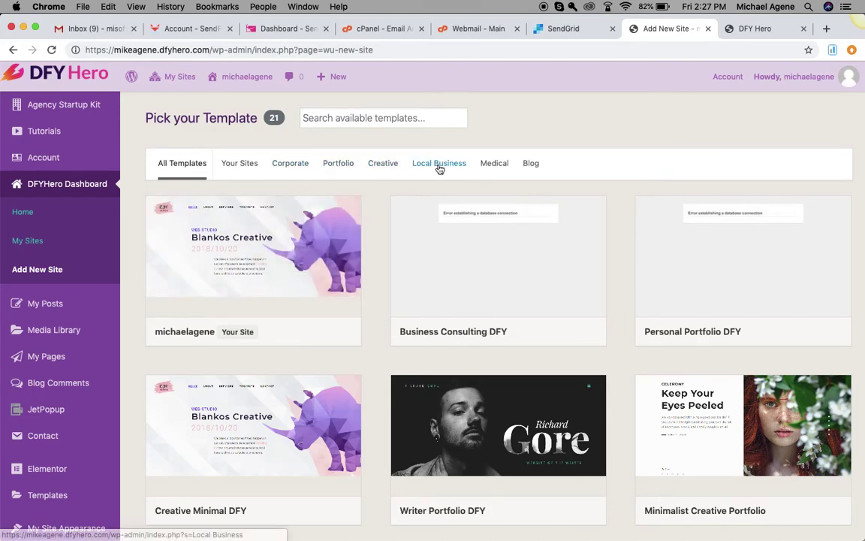
pyautogui.click(291, 164)
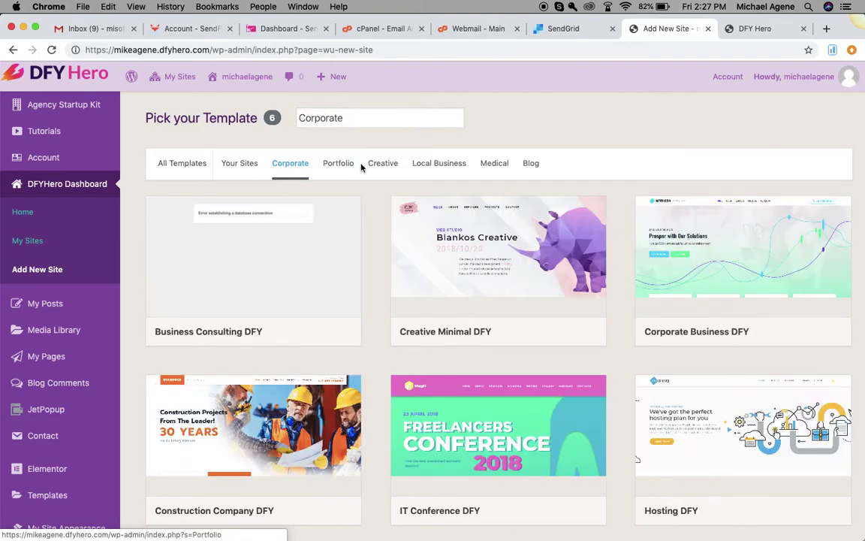
pyautogui.moveTo(275, 273)
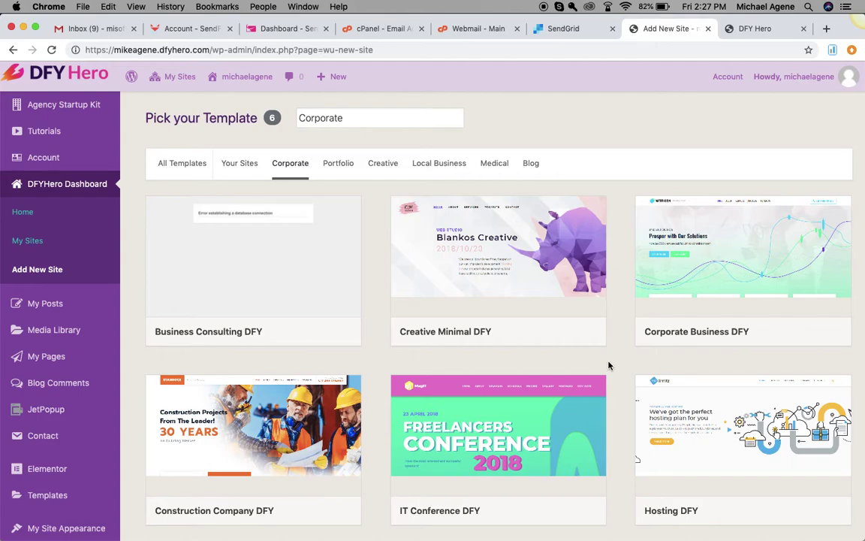
pyautogui.scroll(-3, 608, 364)
pyautogui.scroll(3, 609, 364)
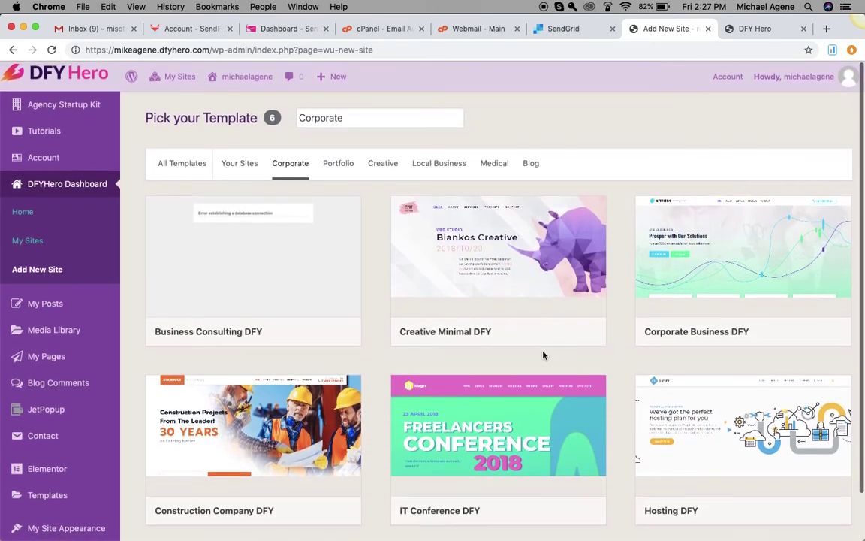
# - Preview the Corporate Business DFY template in a new tab
pyautogui.moveTo(713, 226)
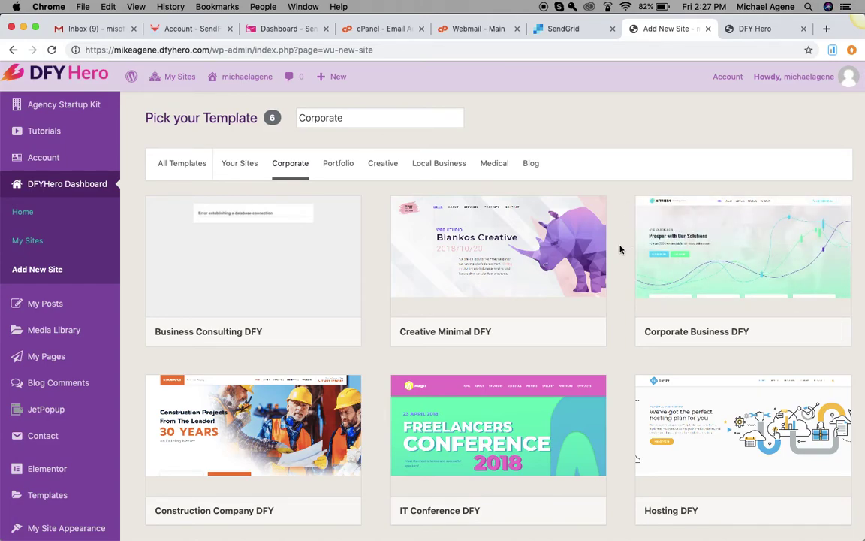
pyautogui.rightClick(739, 262)
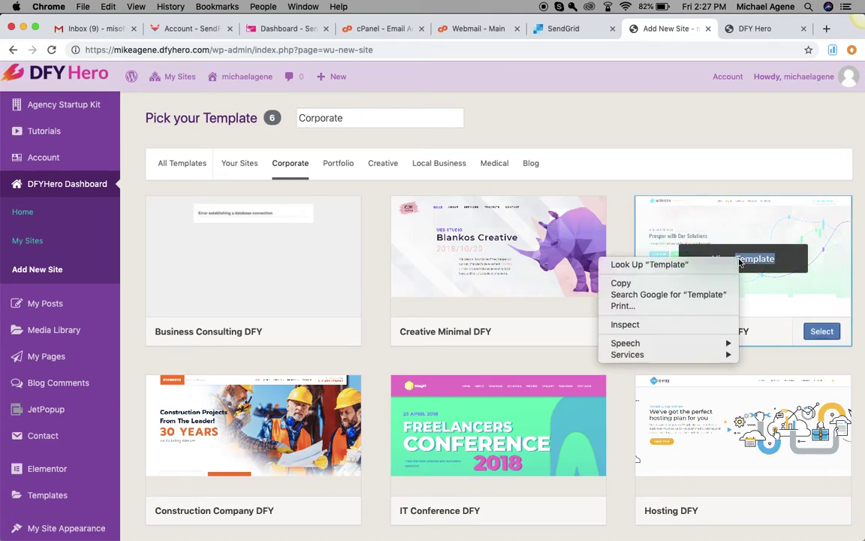
pyautogui.click(634, 222)
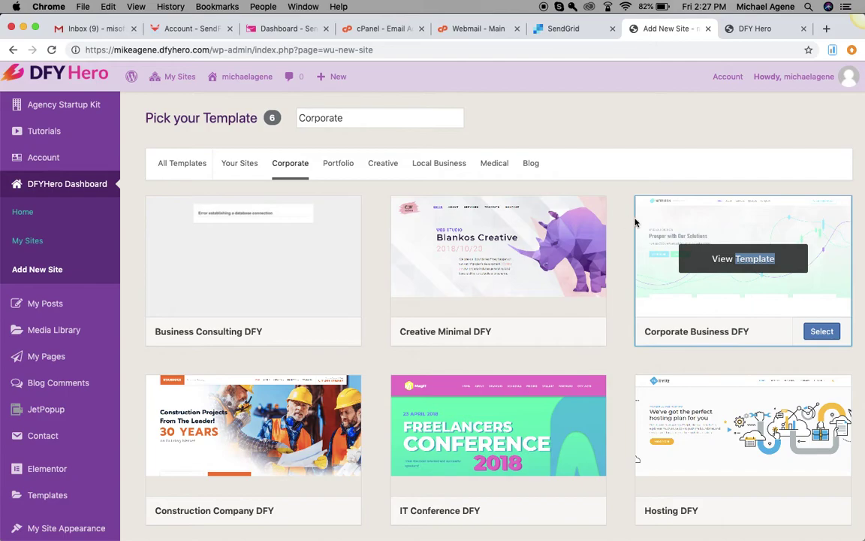
pyautogui.click(725, 262)
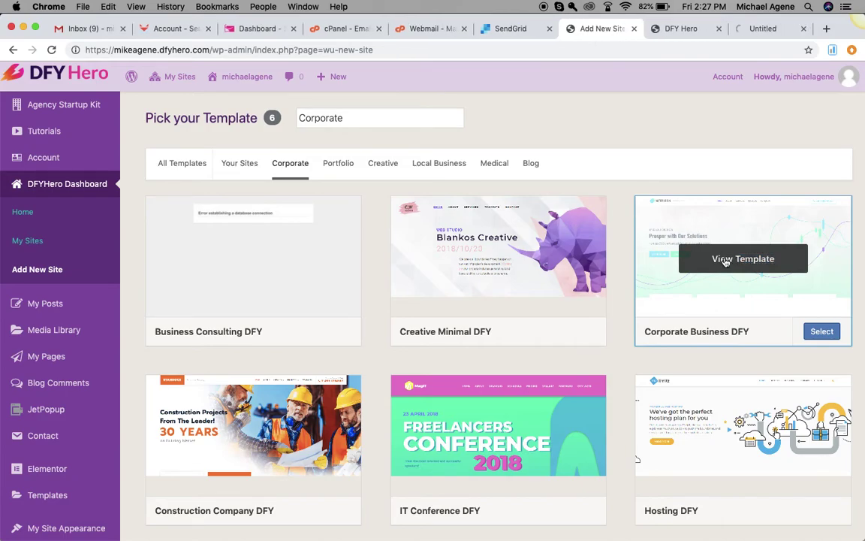
pyautogui.click(768, 29)
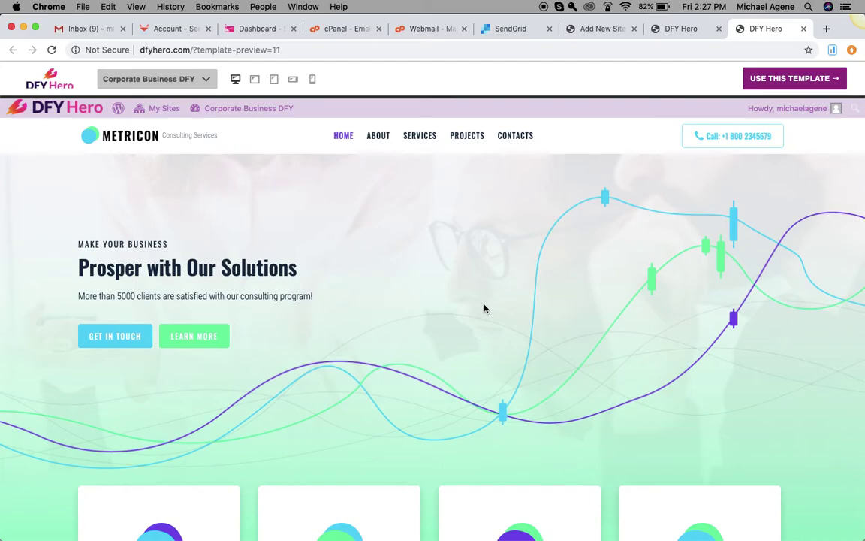
pyautogui.scroll(-20, 484, 308)
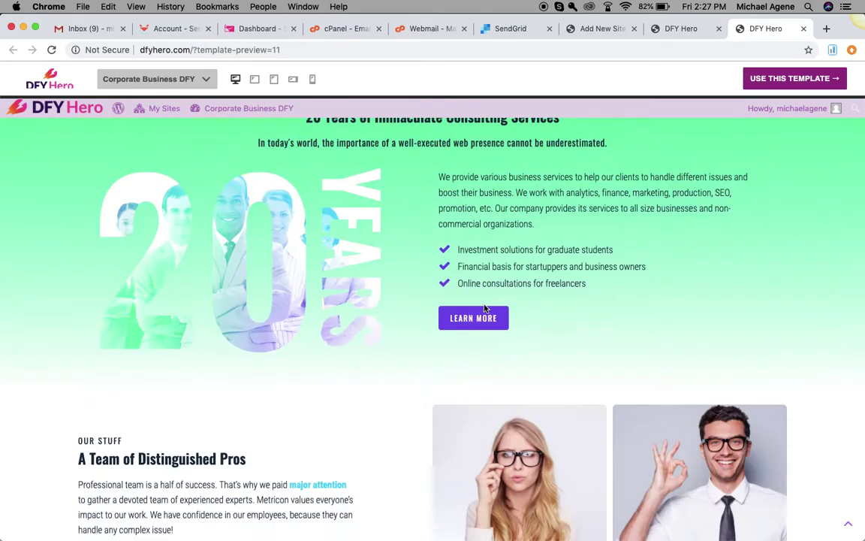
pyautogui.scroll(-5, 485, 308)
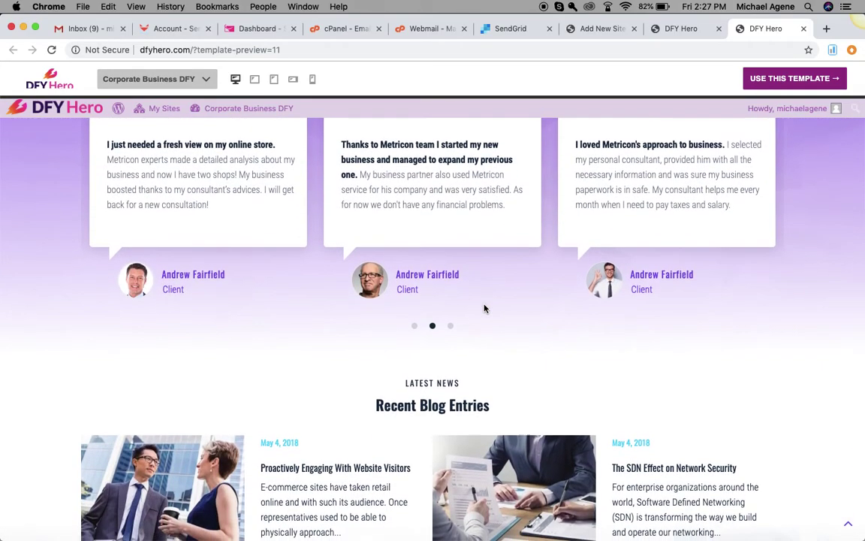
pyautogui.scroll(20, 484, 307)
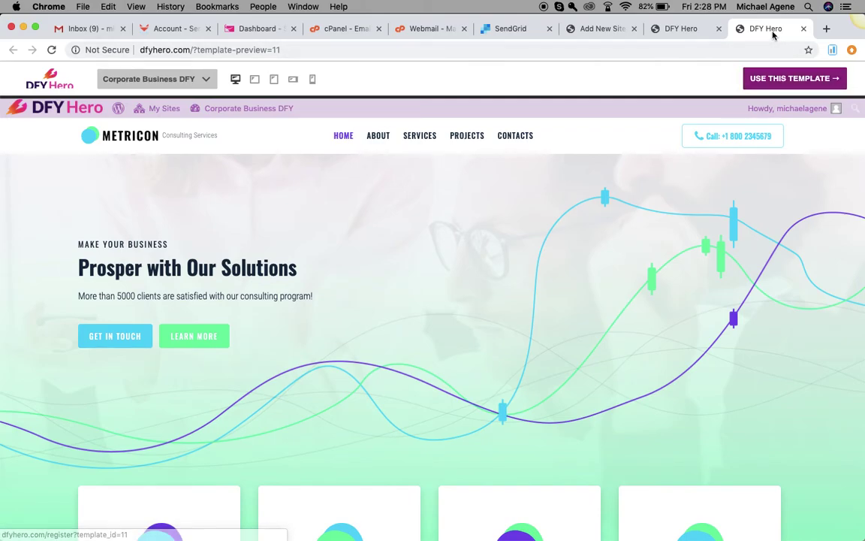
pyautogui.click(685, 29)
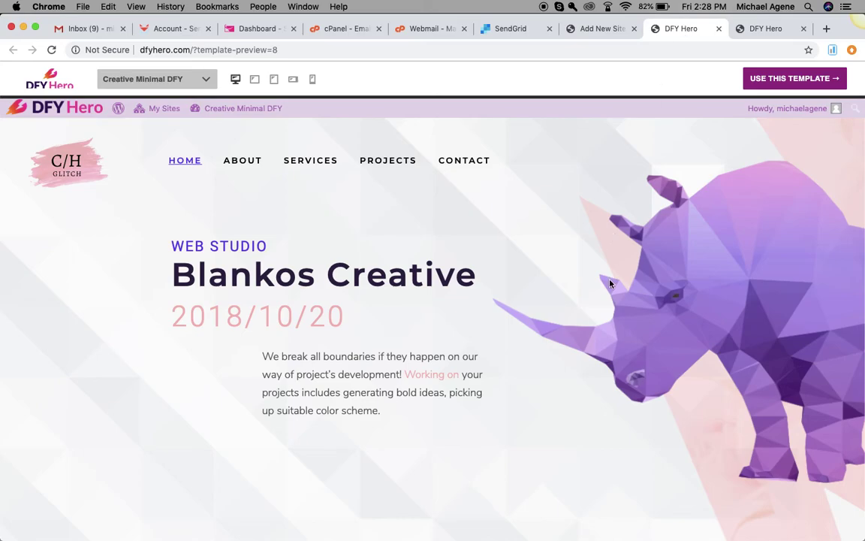
pyautogui.click(599, 30)
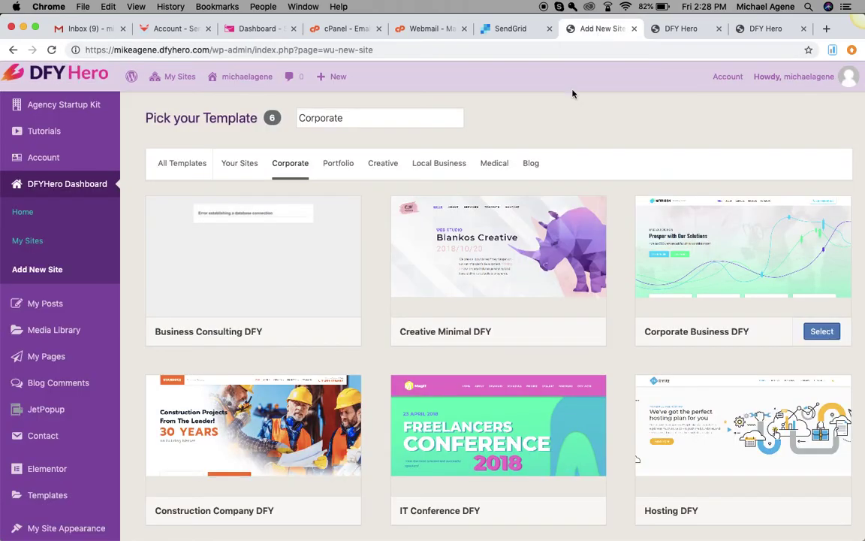
pyautogui.moveTo(518, 297)
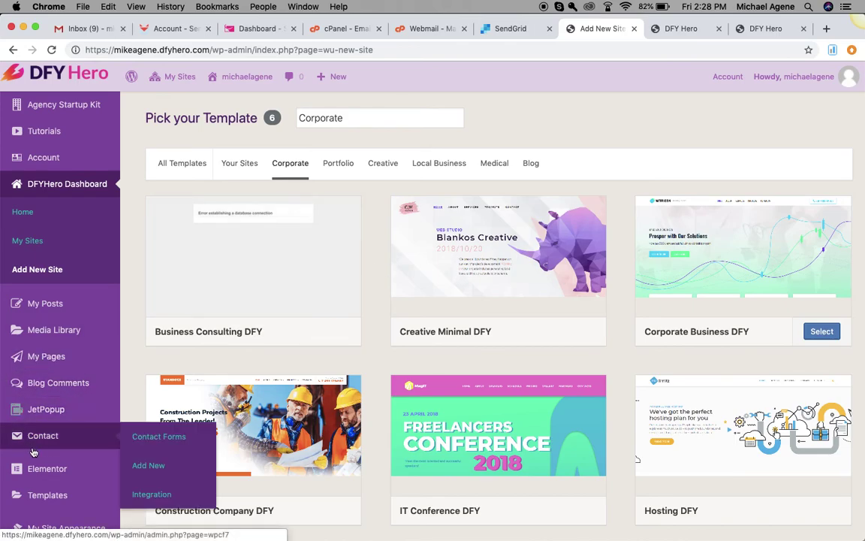
pyautogui.scroll(-4, 33, 452)
pyautogui.scroll(3, 33, 452)
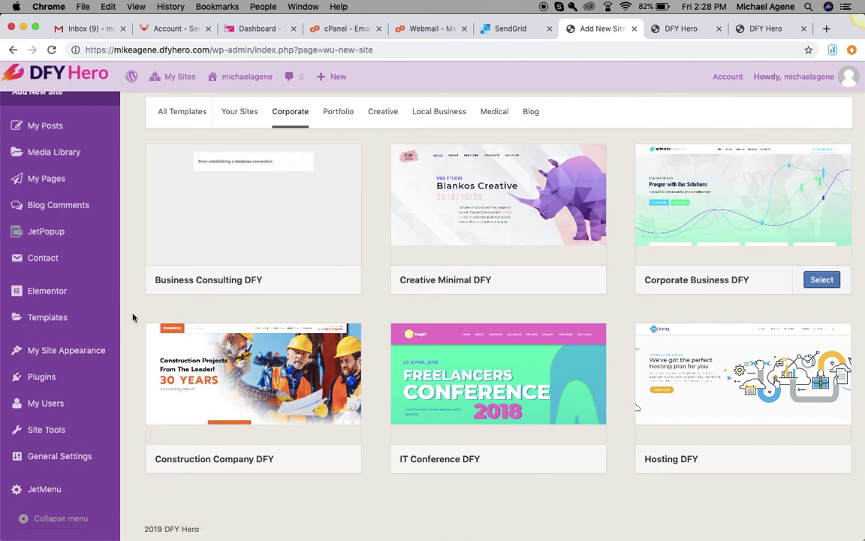
pyautogui.scroll(2, 136, 272)
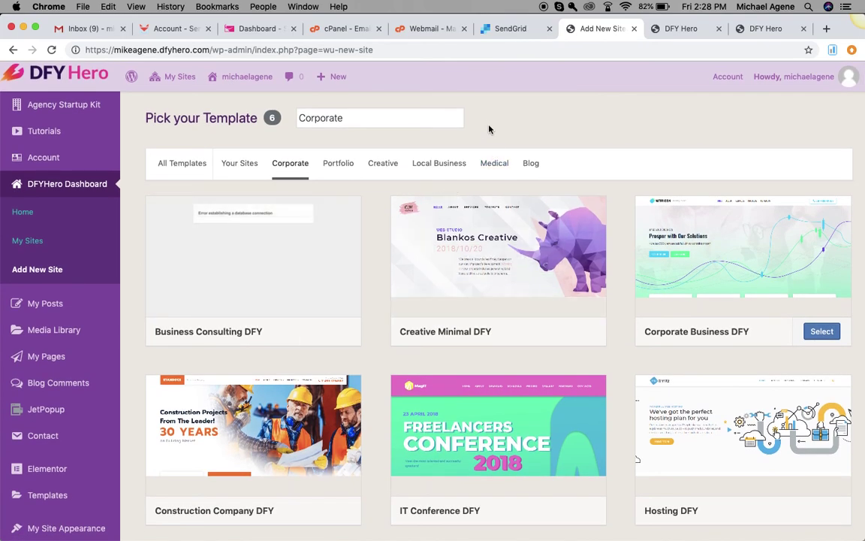